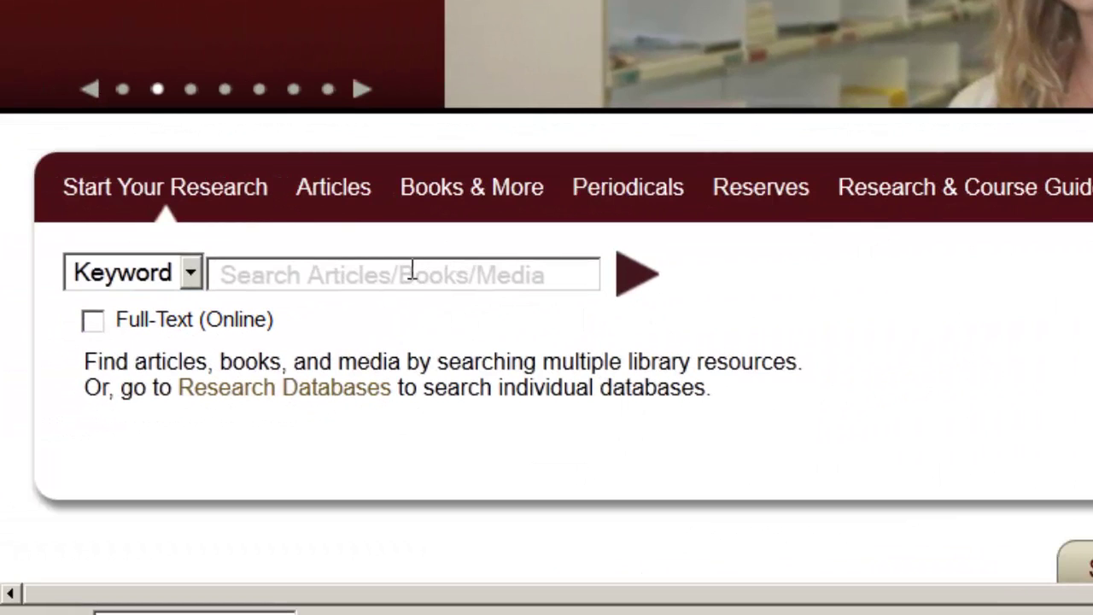
Step: Run a keyword search for 'argentina inflation' using the suggestion that appears after typing argentina
left_click(265, 279)
type("argentina")
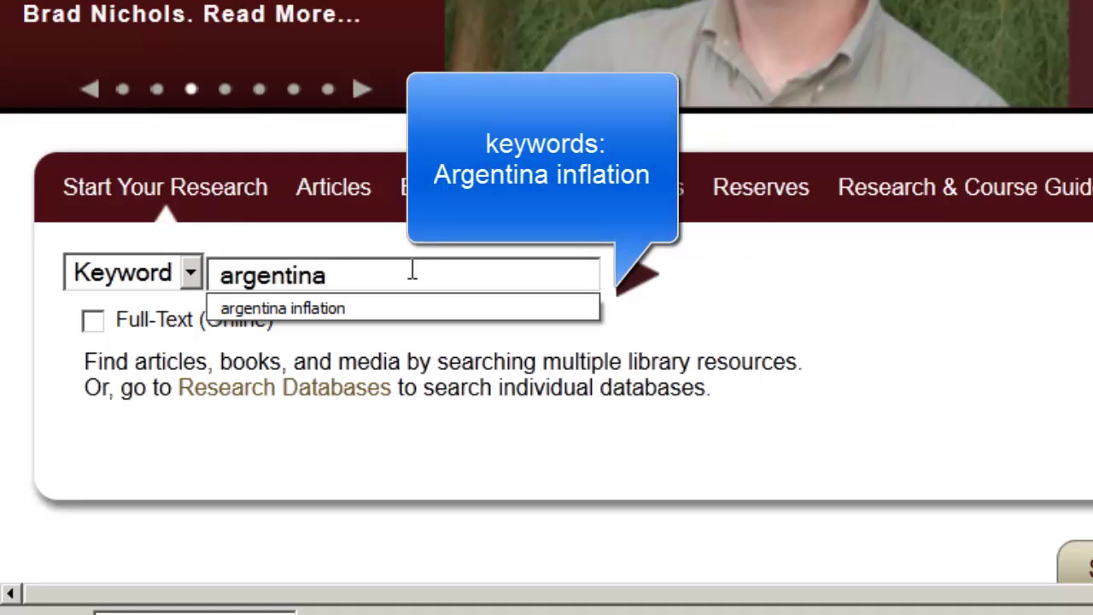
key("Down")
key("Return")
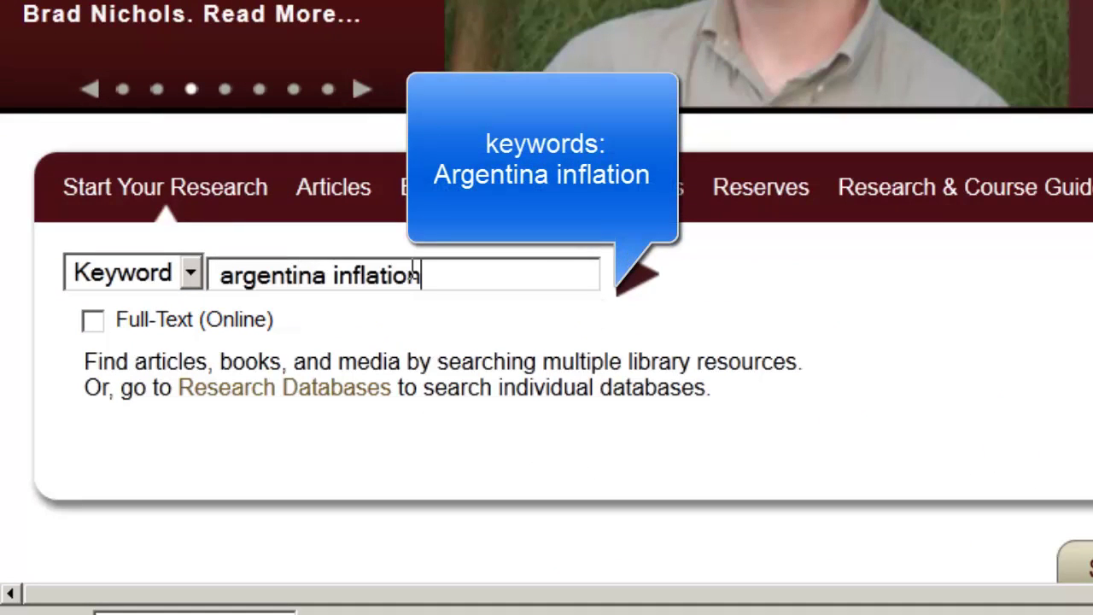
key("Return")
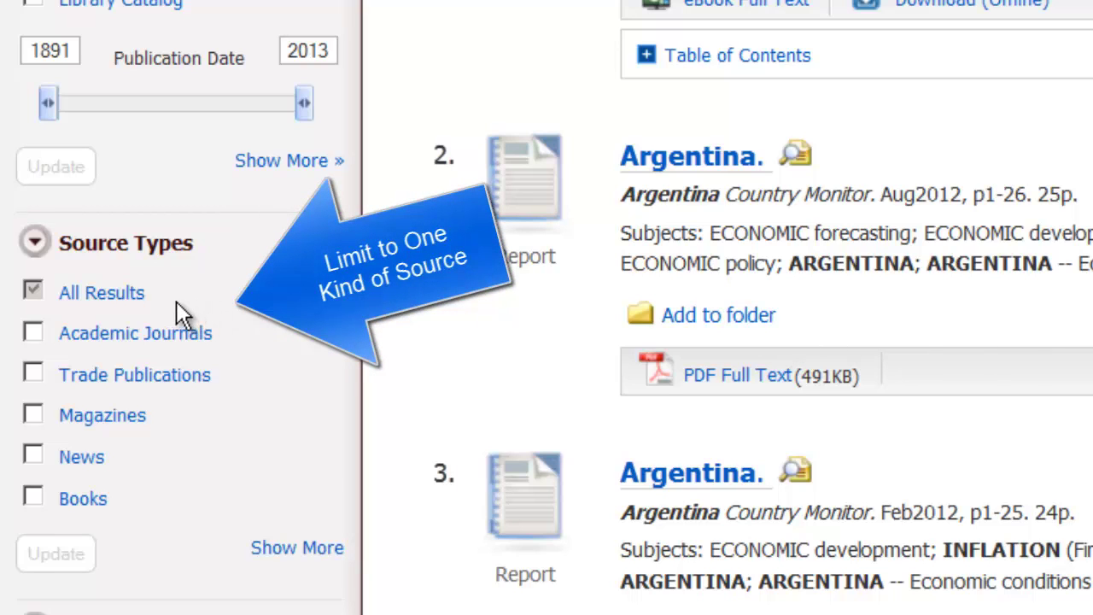
Step: Apply the Academic Journals source type limit to the Argentina results
left_click(34, 329)
left_click(42, 345)
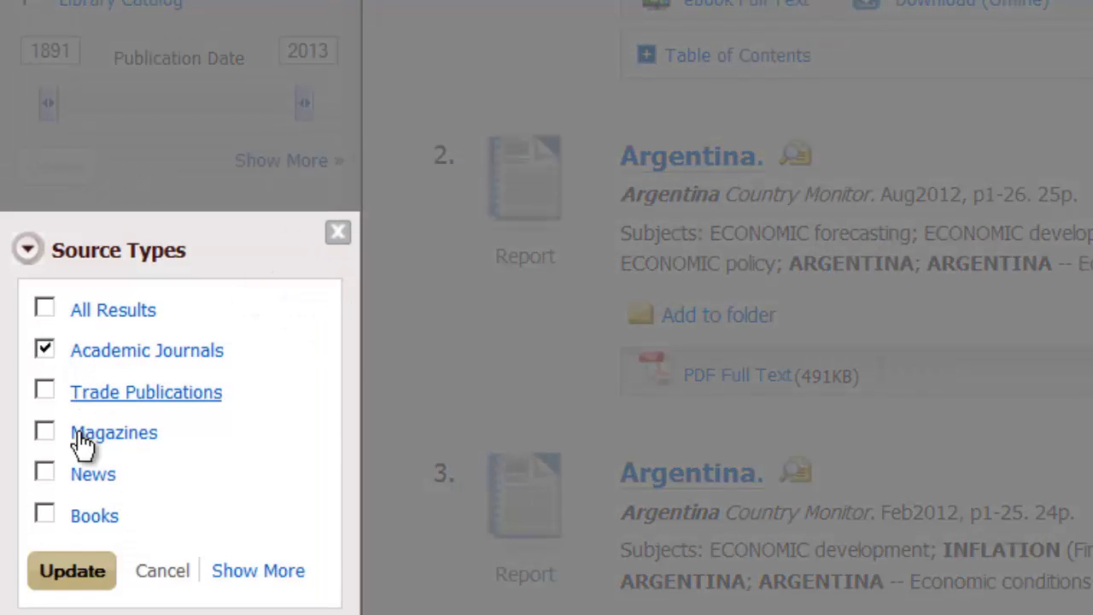
left_click(74, 572)
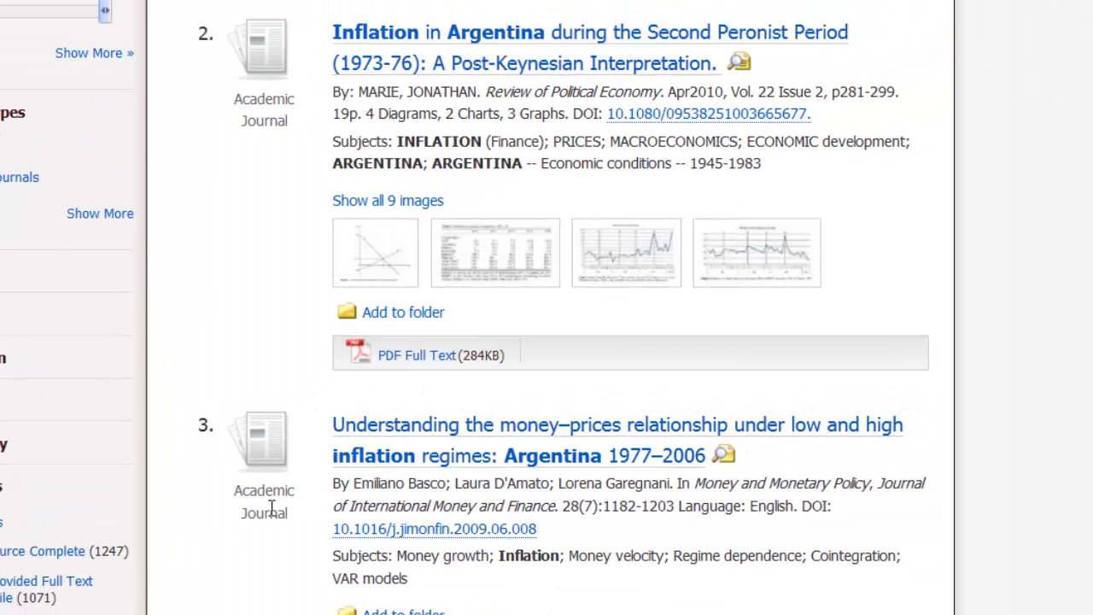
left_click(405, 364)
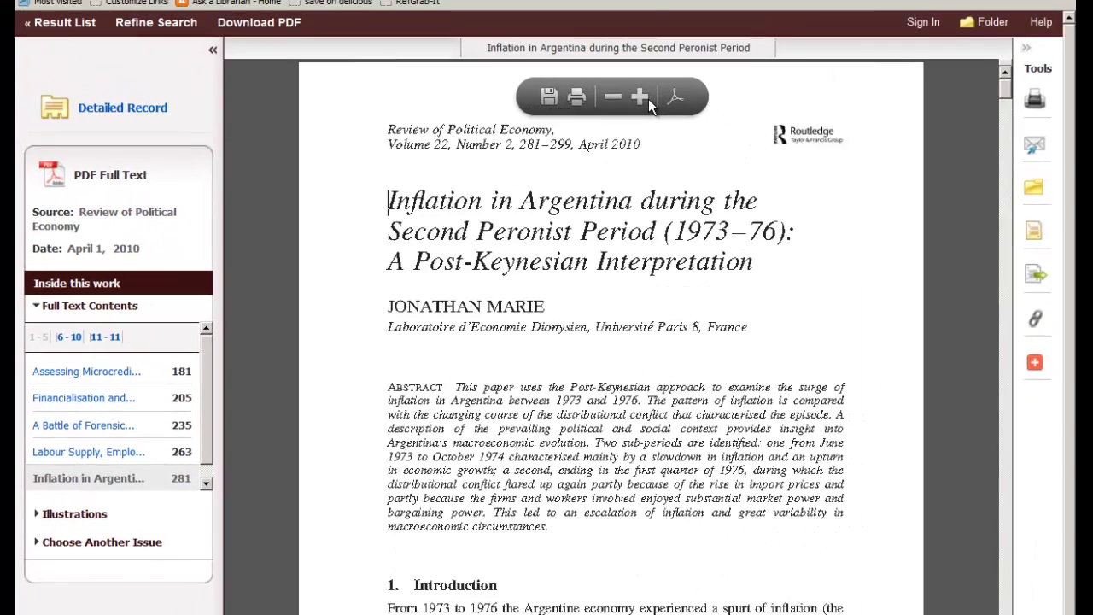
left_click(648, 99)
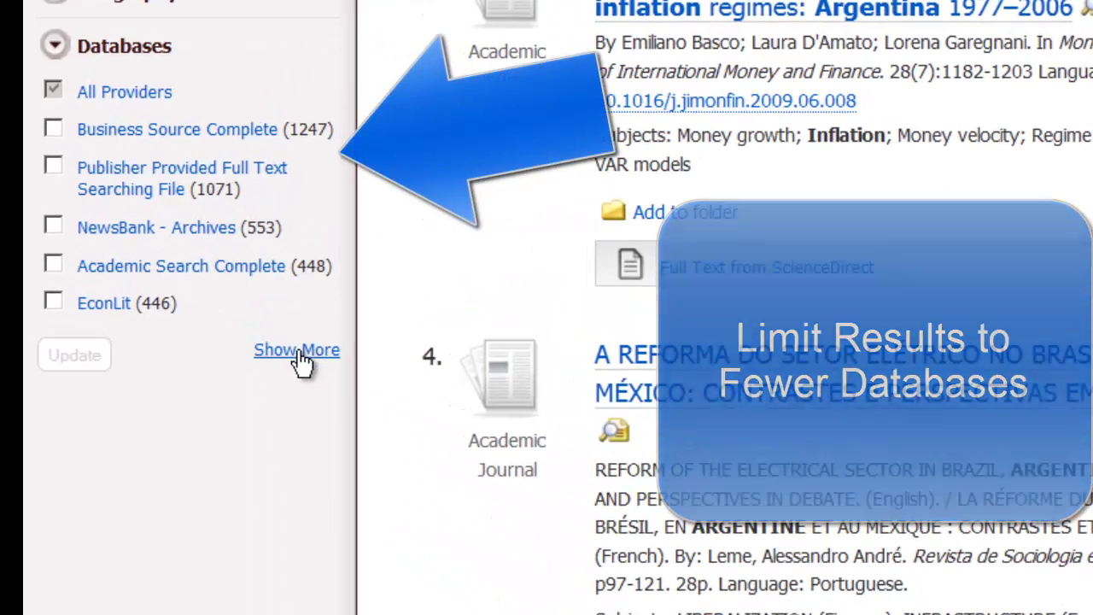
left_click(299, 355)
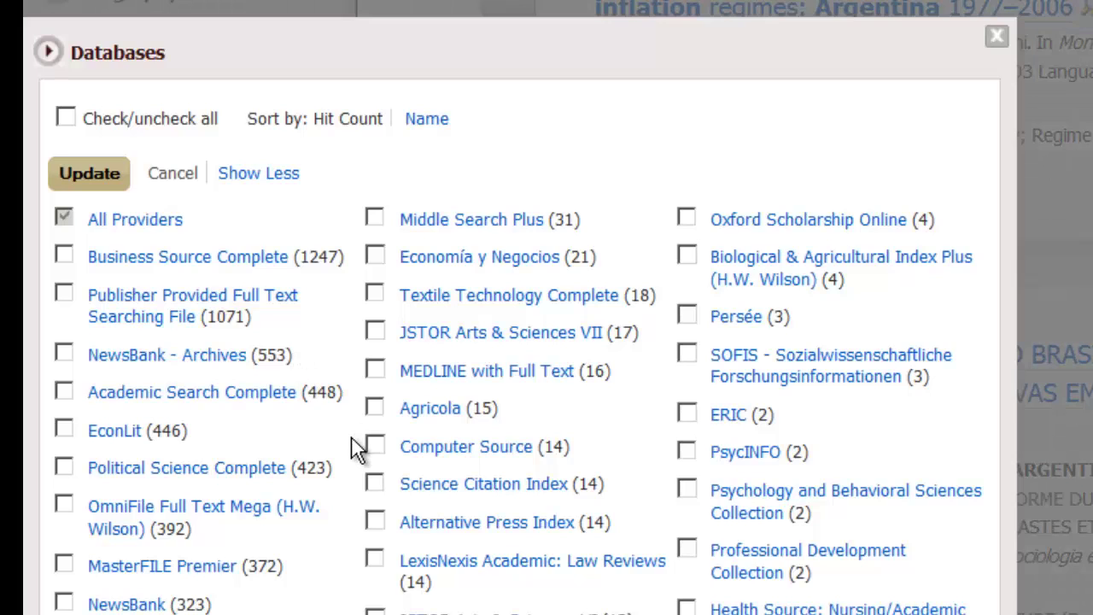
scroll(354, 448, "down", 2)
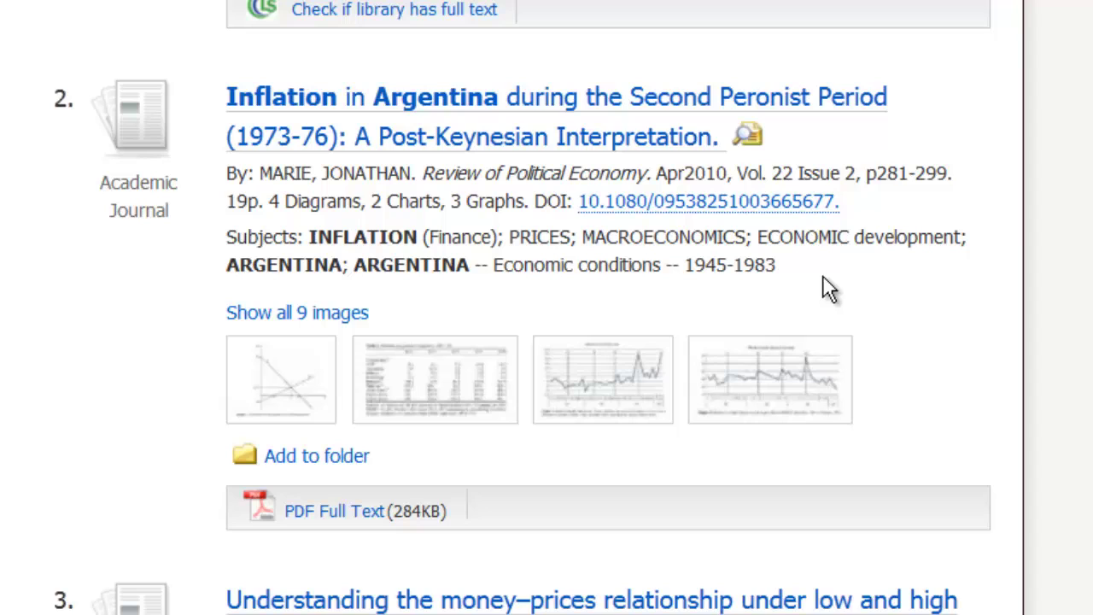
Step: Open the detailed record of 'Inflation in Argentina during the Second Peronist Period' and view its abstract
left_click(543, 106)
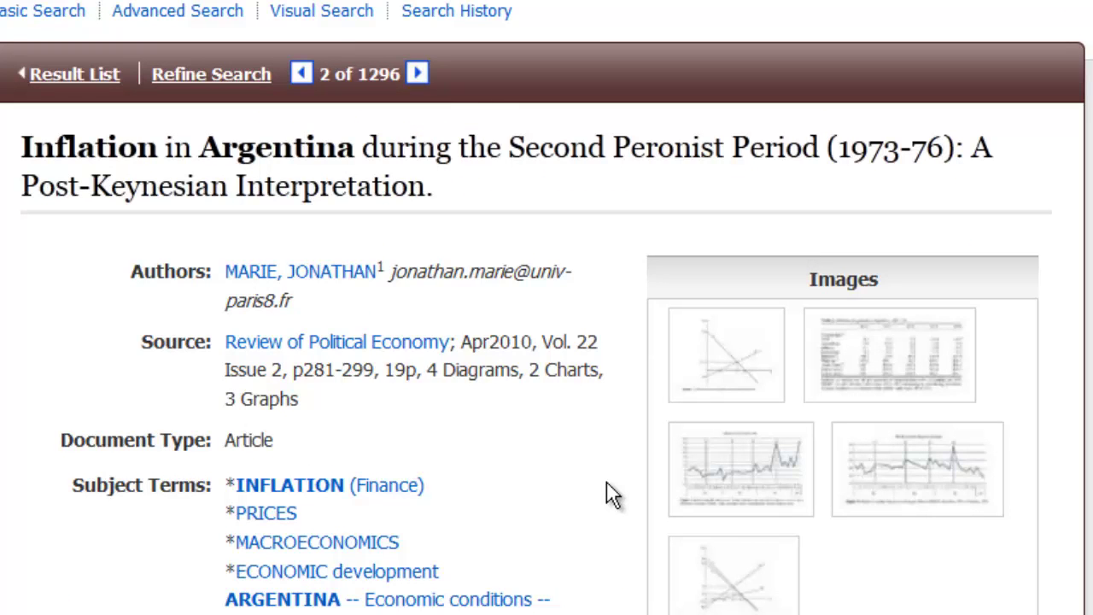
scroll(613, 495, "down", 10)
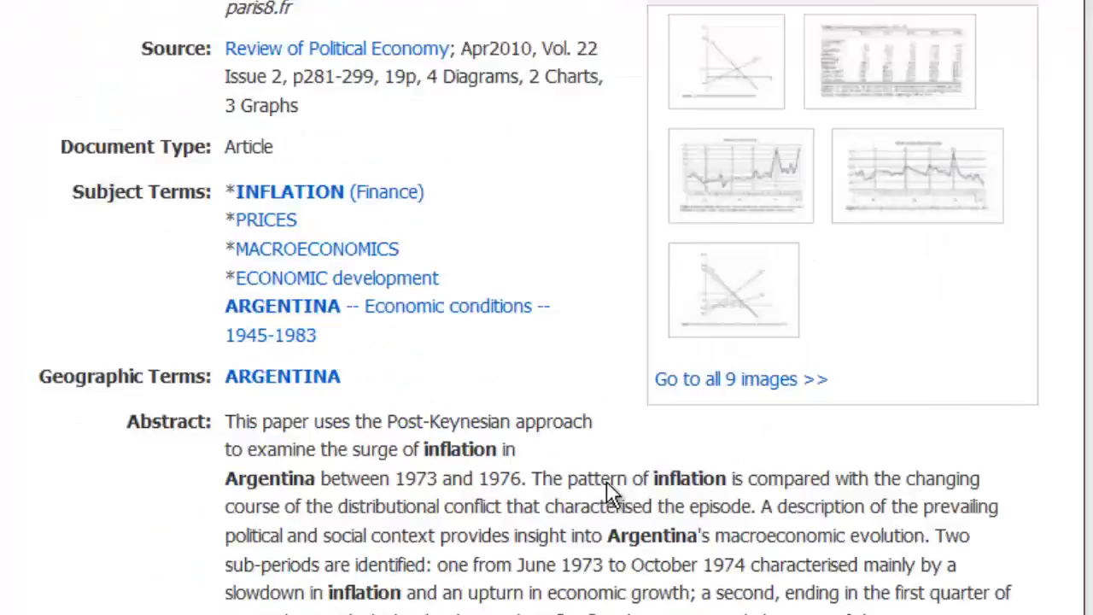
scroll(613, 495, "up", 10)
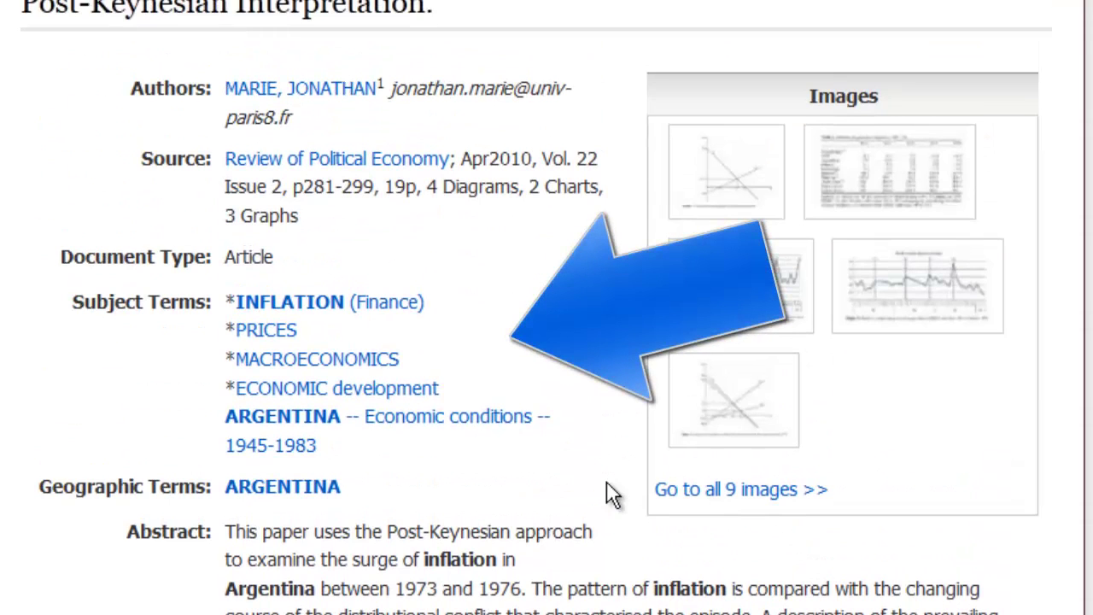
scroll(606, 481, "down", 2)
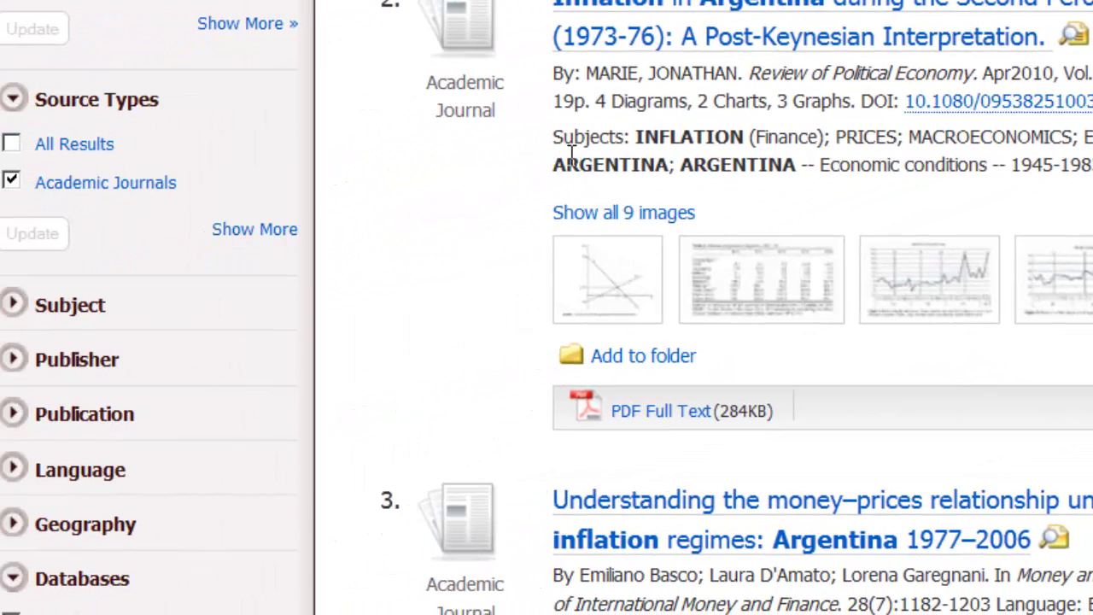
Step: Back on the results list, expand the Subject facet and view its full list of subject terms
left_click(86, 312)
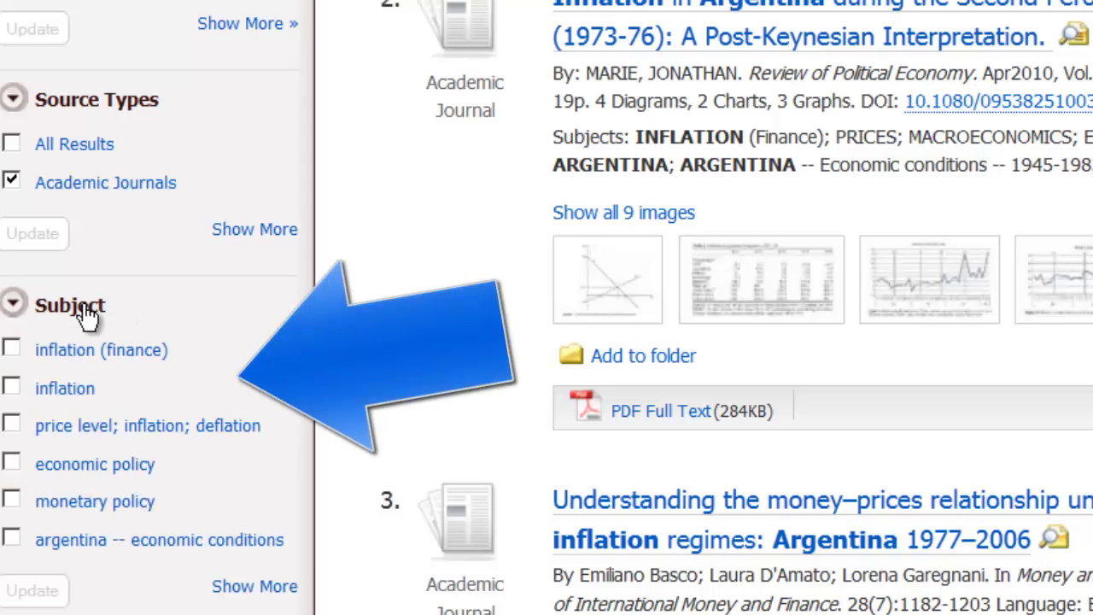
left_click(256, 589)
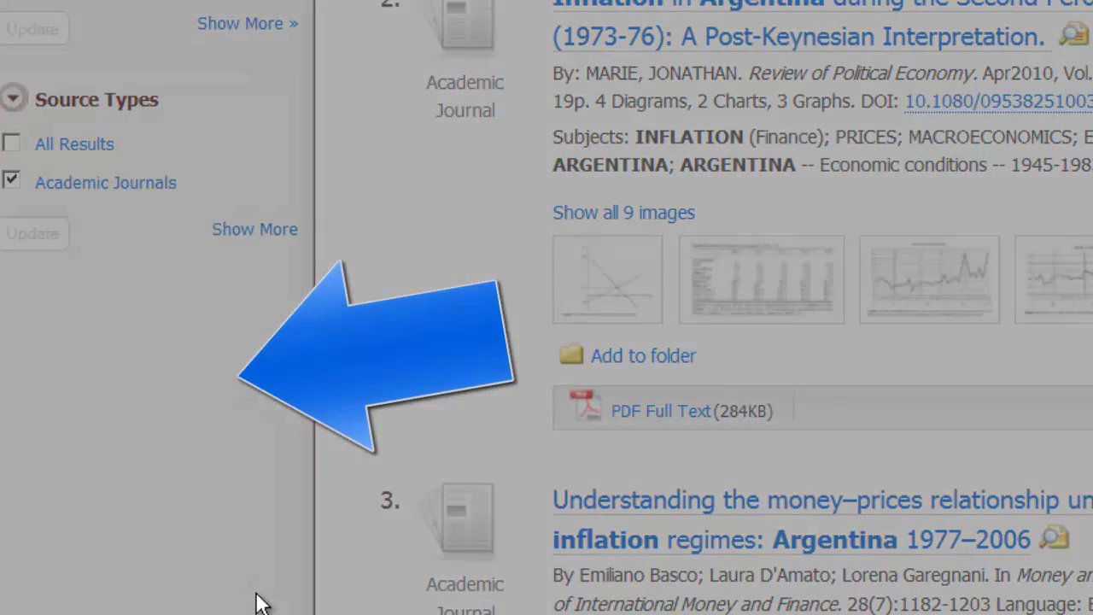
scroll(434, 493, "down", 5)
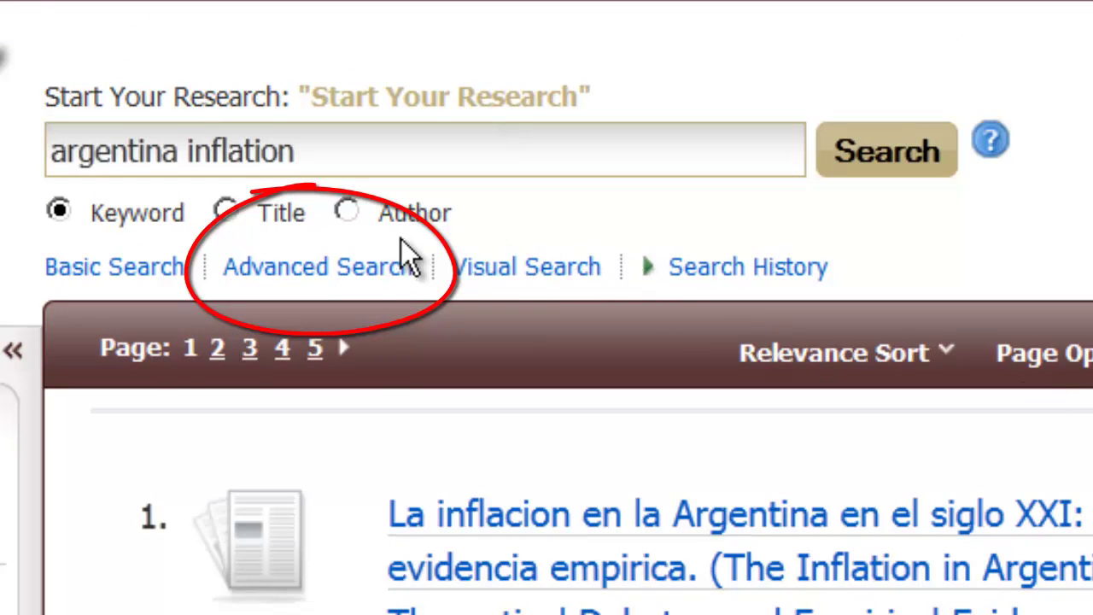
Step: In Advanced Search, trim the first row's query to just 'argentina'
left_click(362, 269)
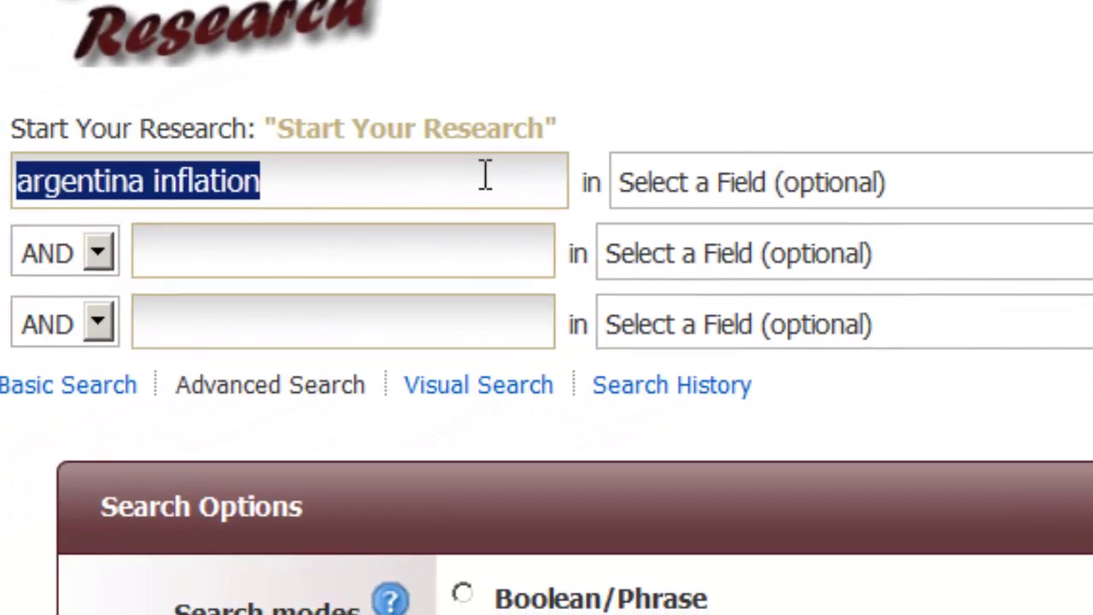
left_click(447, 253)
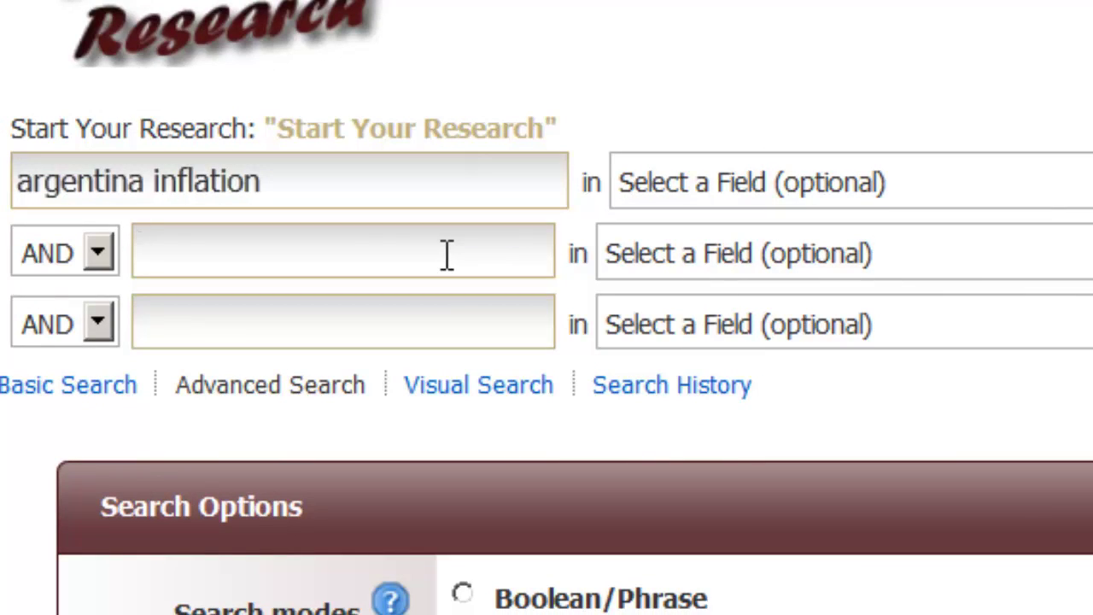
triple_click(156, 182)
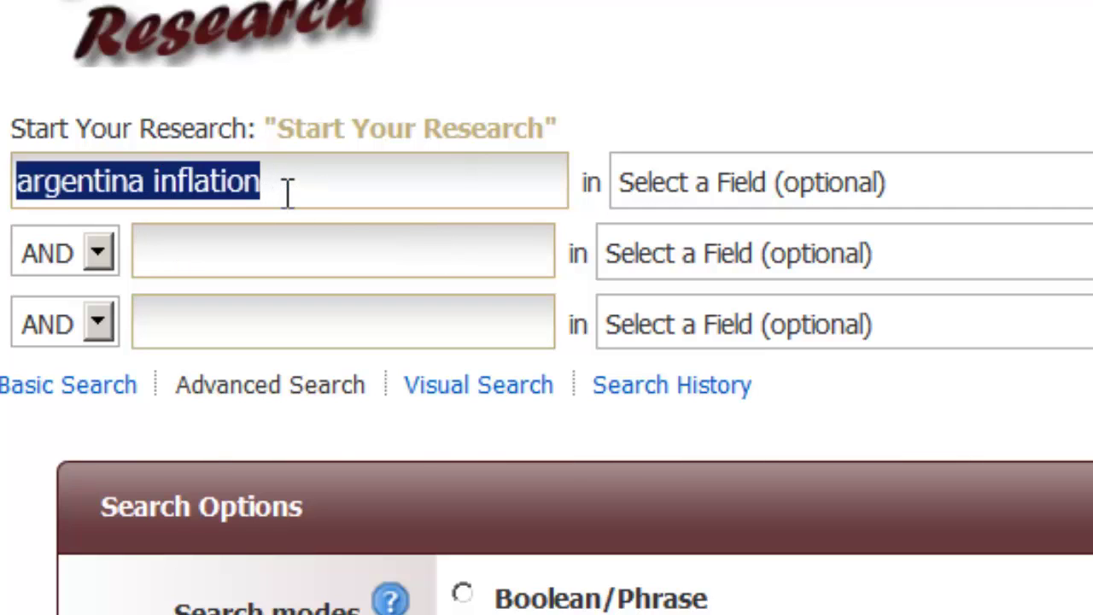
left_click(285, 193)
key("BackSpace")
key("BackSpace")
key("BackSpace")
key("BackSpace")
key("BackSpace")
key("BackSpace")
key("BackSpace")
key("BackSpace")
key("BackSpace")
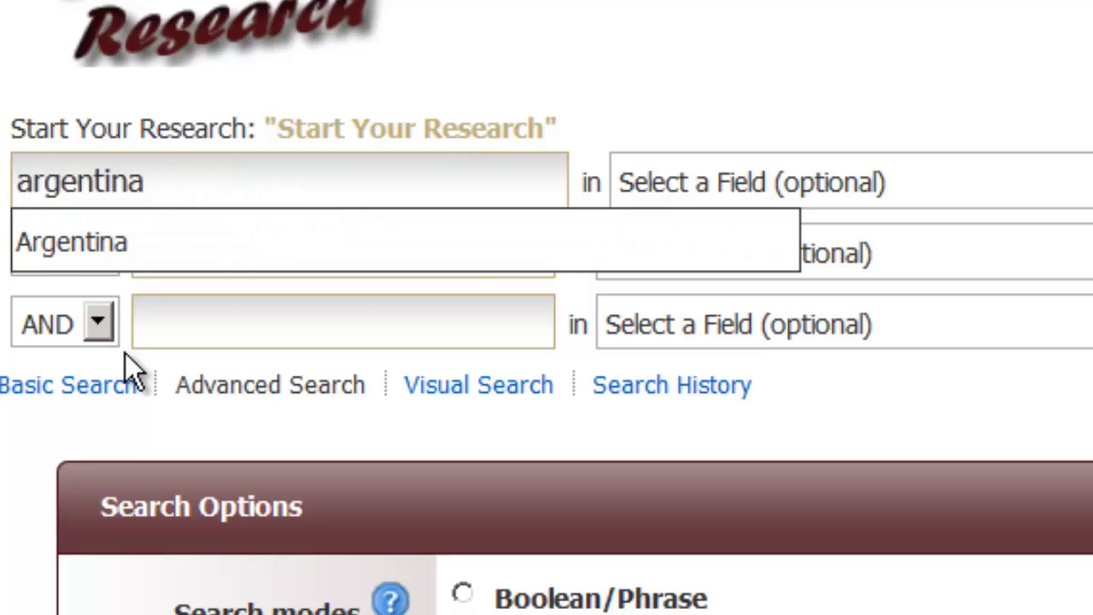
left_click(60, 365)
Step: Set the second row to NOT with the term 'inflation'
left_click(98, 253)
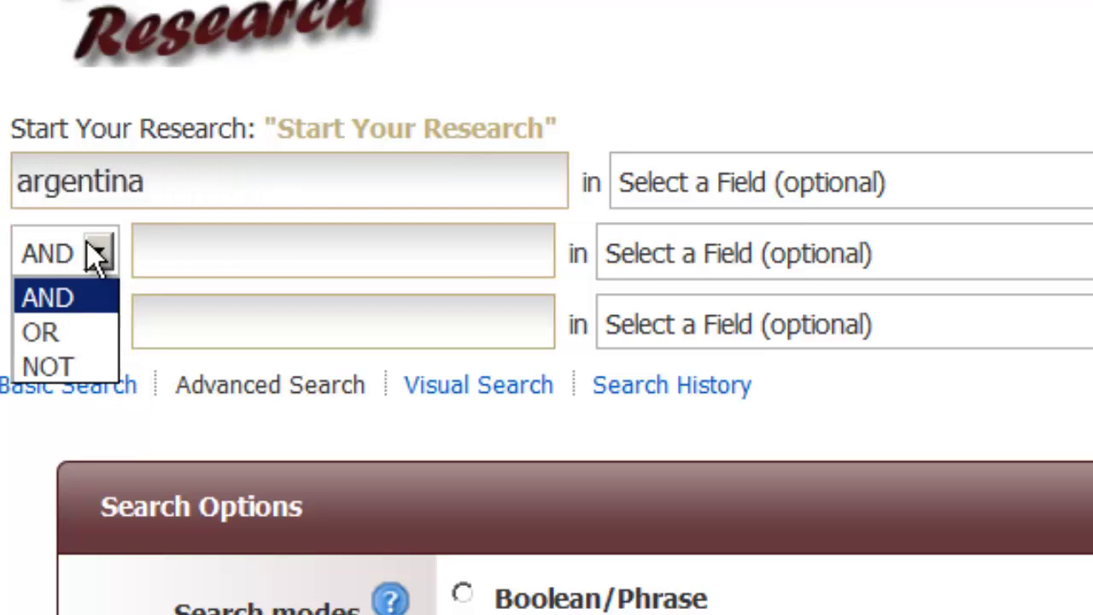
left_click(60, 367)
left_click(238, 254)
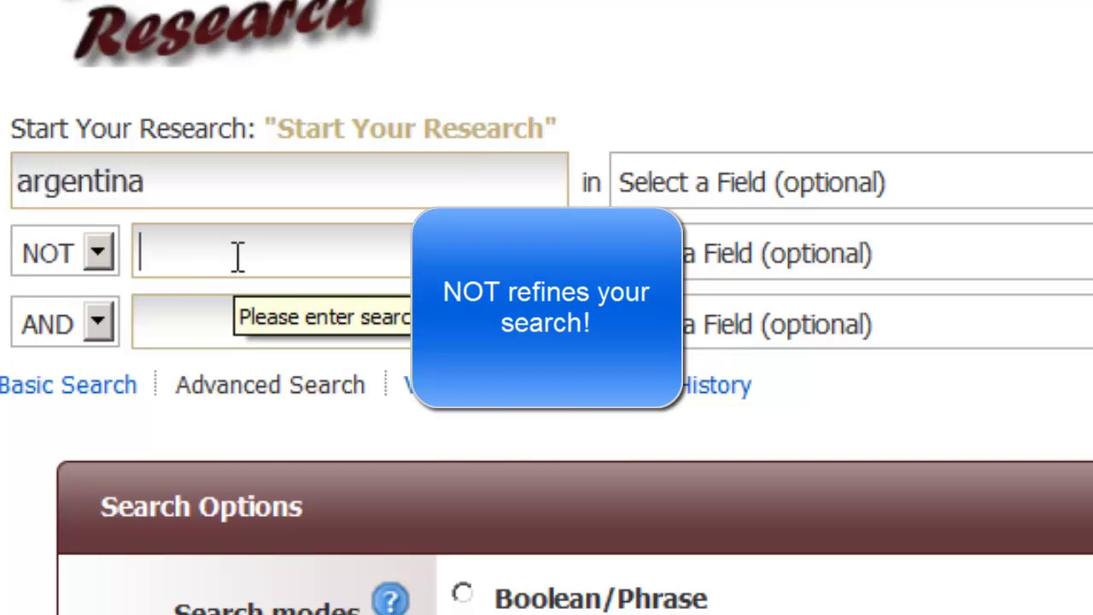
type("inflation")
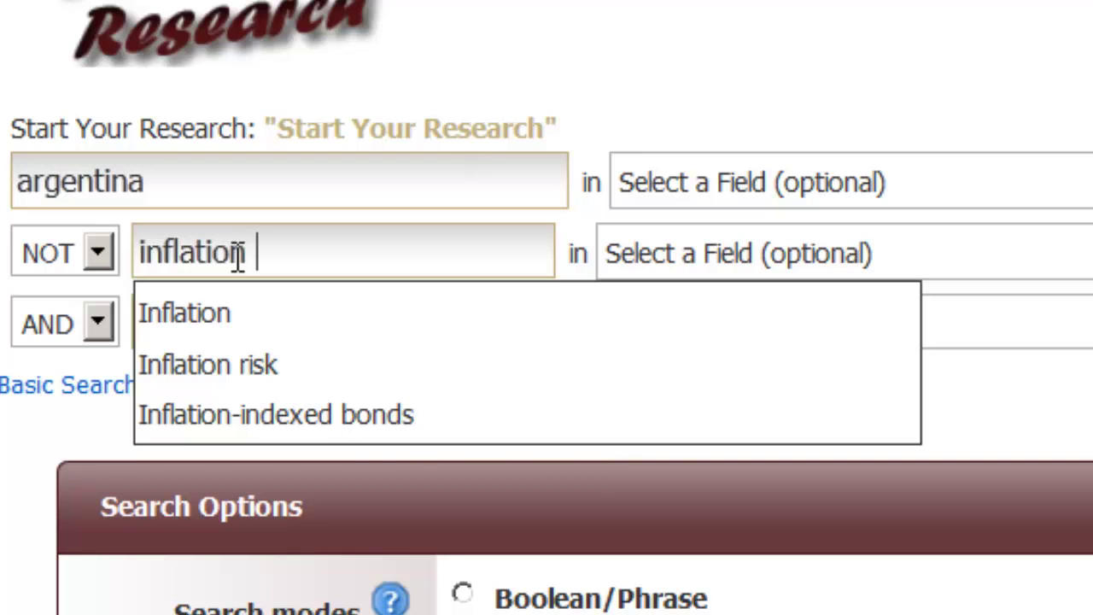
left_click(622, 55)
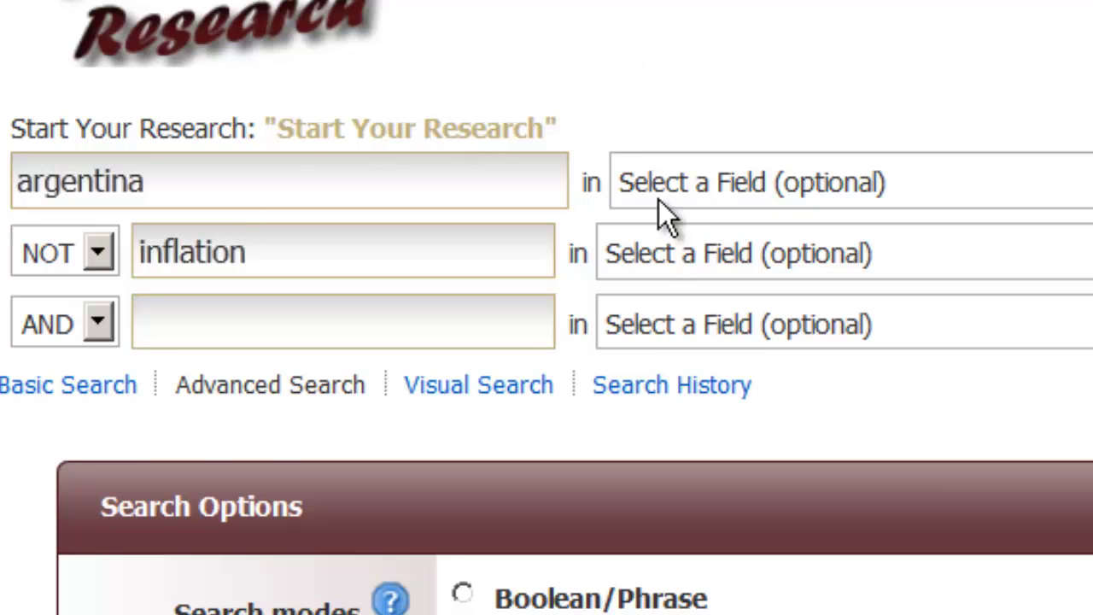
Step: Select English and French in the Language list under Limit your results
scroll(643, 457, "down", 5)
scroll(649, 457, "down", 3)
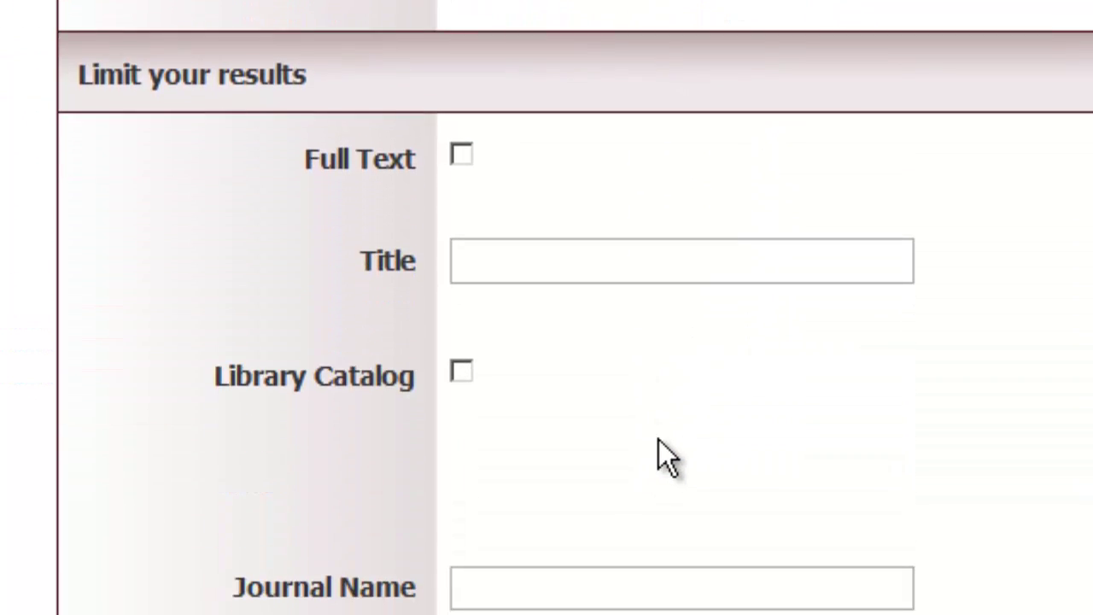
scroll(658, 451, "down", 3)
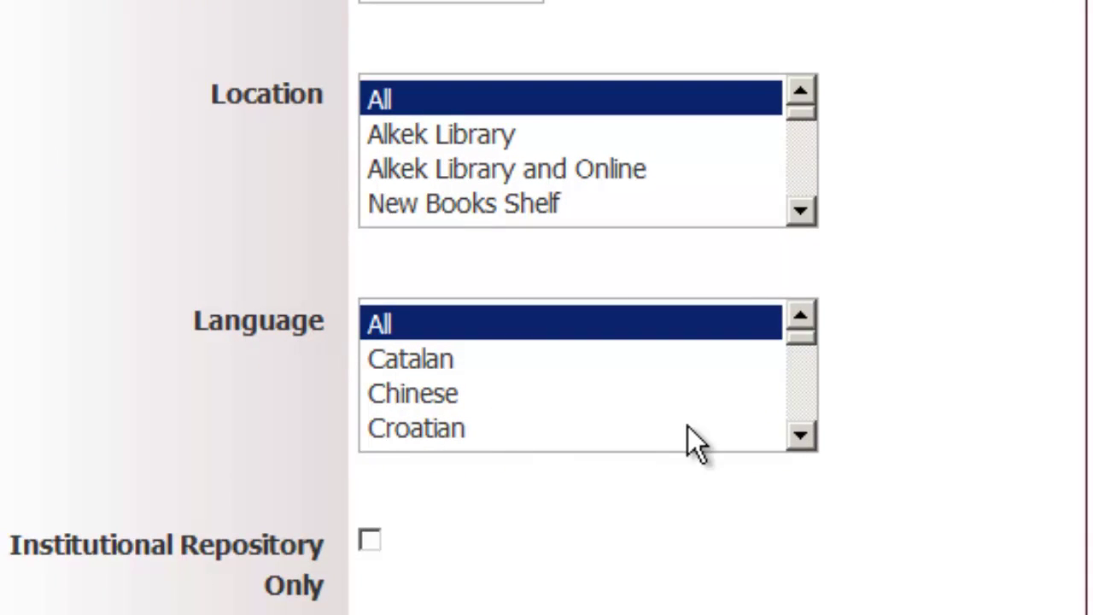
scroll(794, 408, "down", 1)
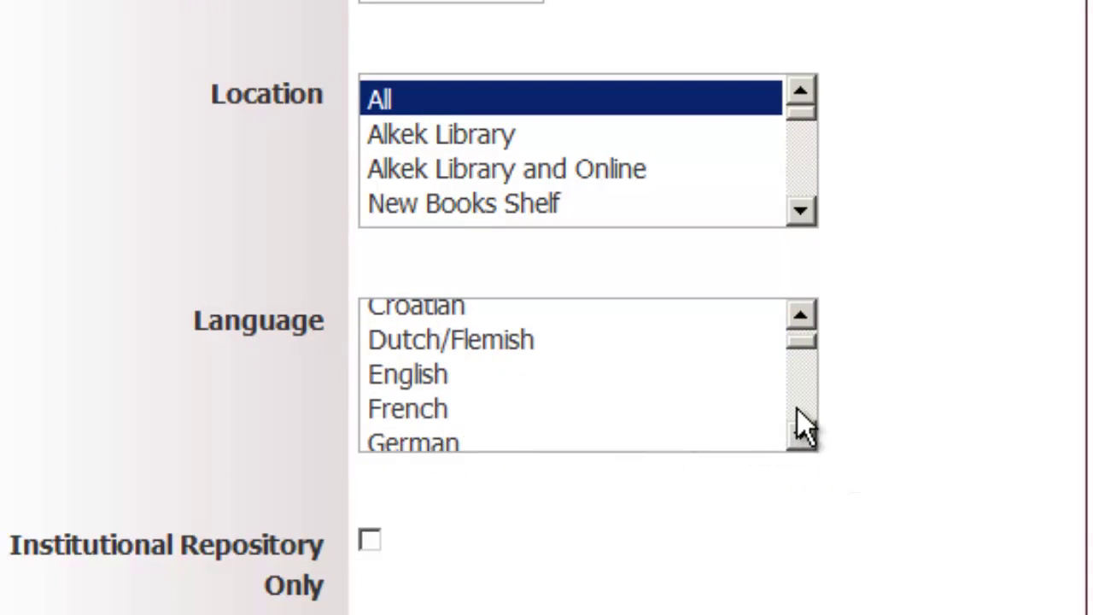
left_click(473, 382)
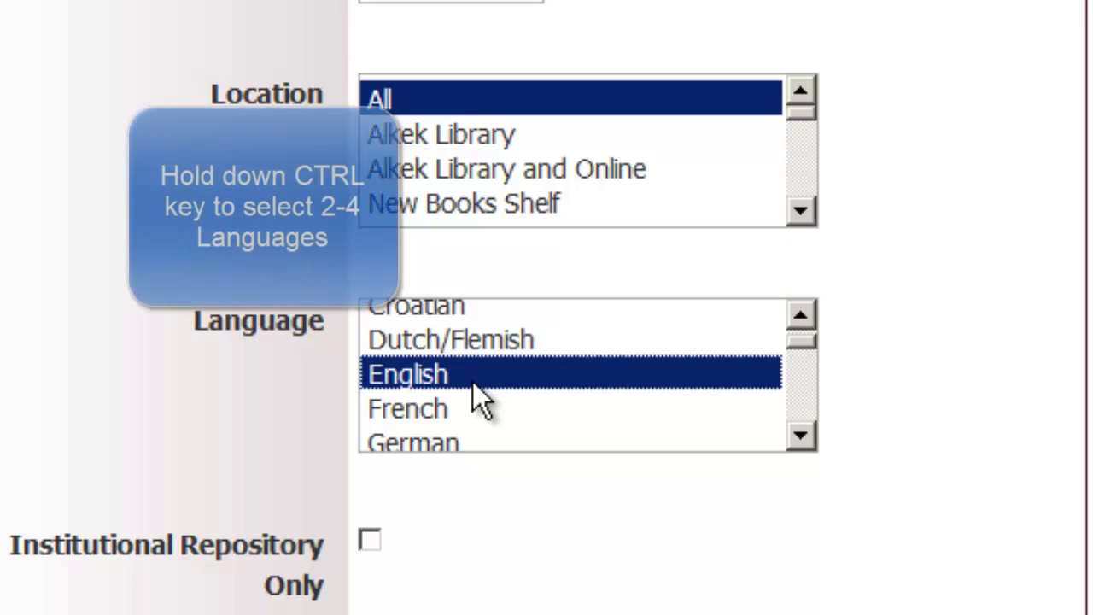
left_click(433, 419, "ctrl")
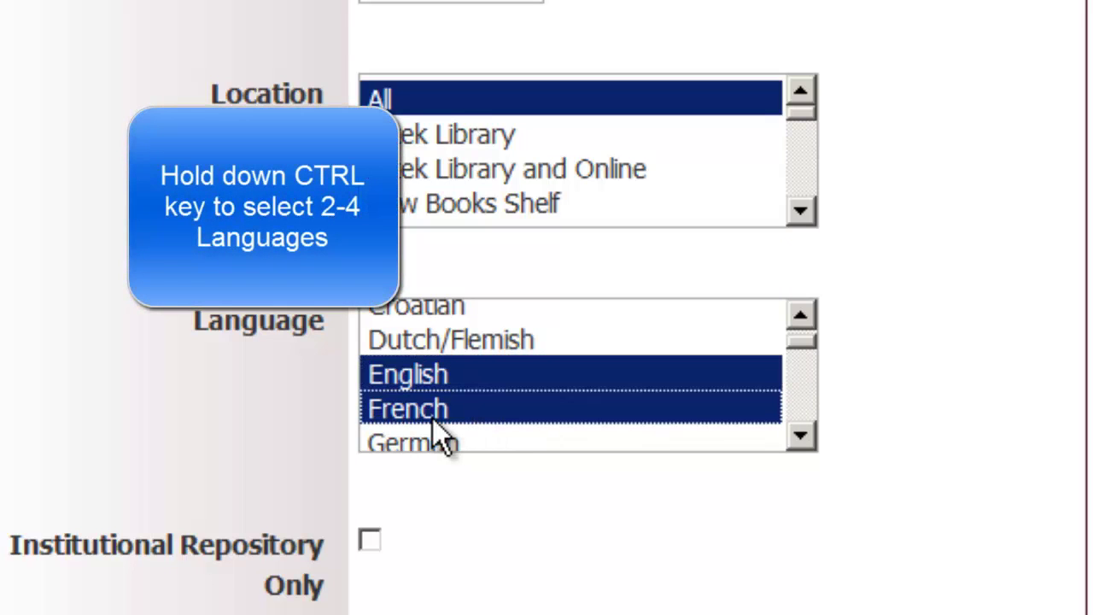